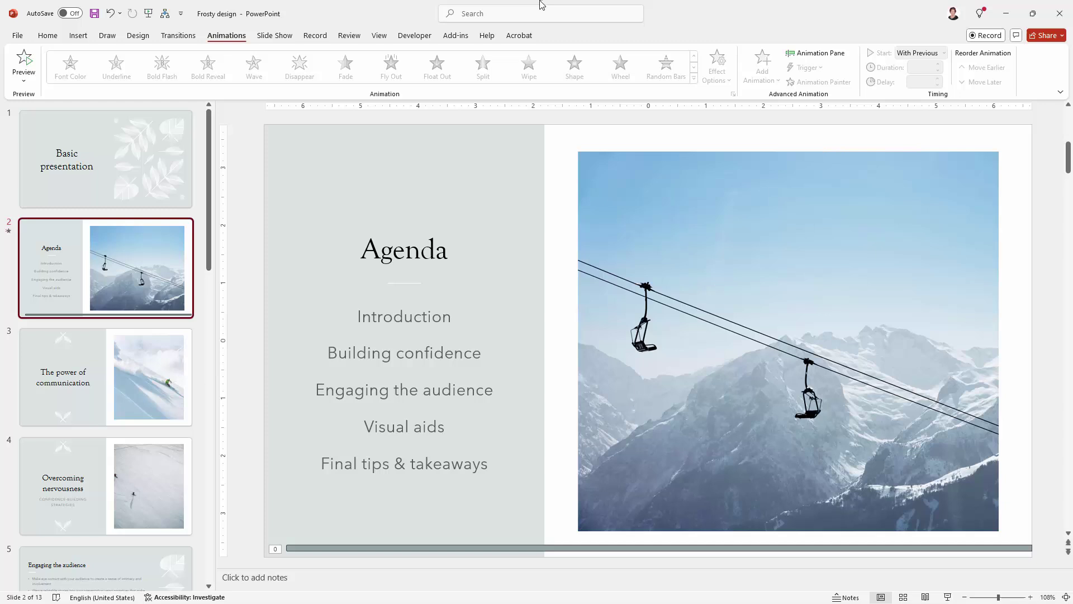
Step: Delete the old thin bar at the slide bottom and open the Insert Shapes gallery
{"action": "left_click", "coordinate": [321, 290]}
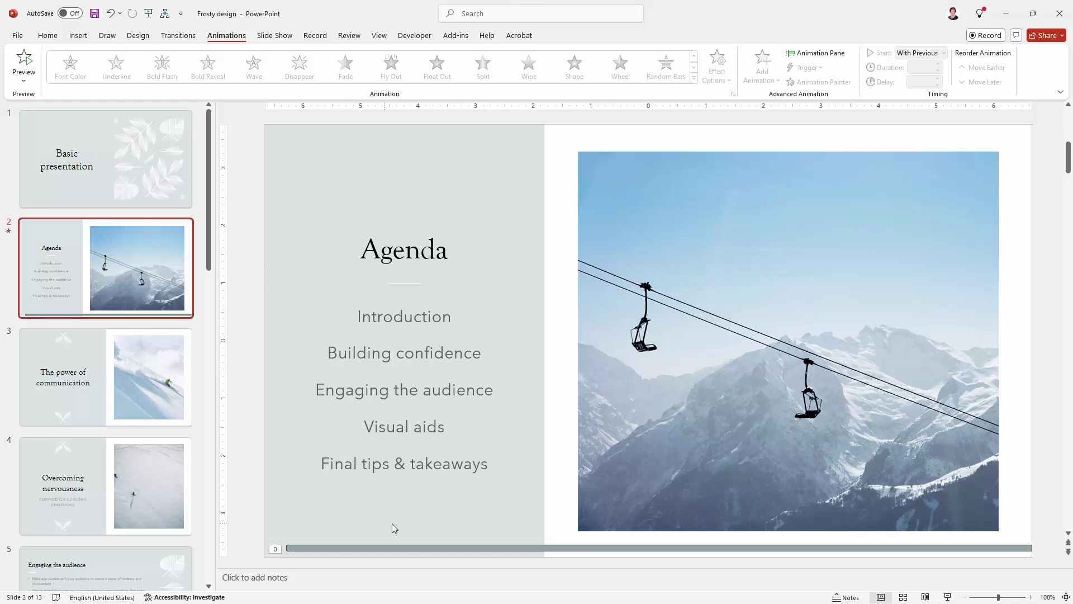
{"action": "left_click", "coordinate": [408, 548]}
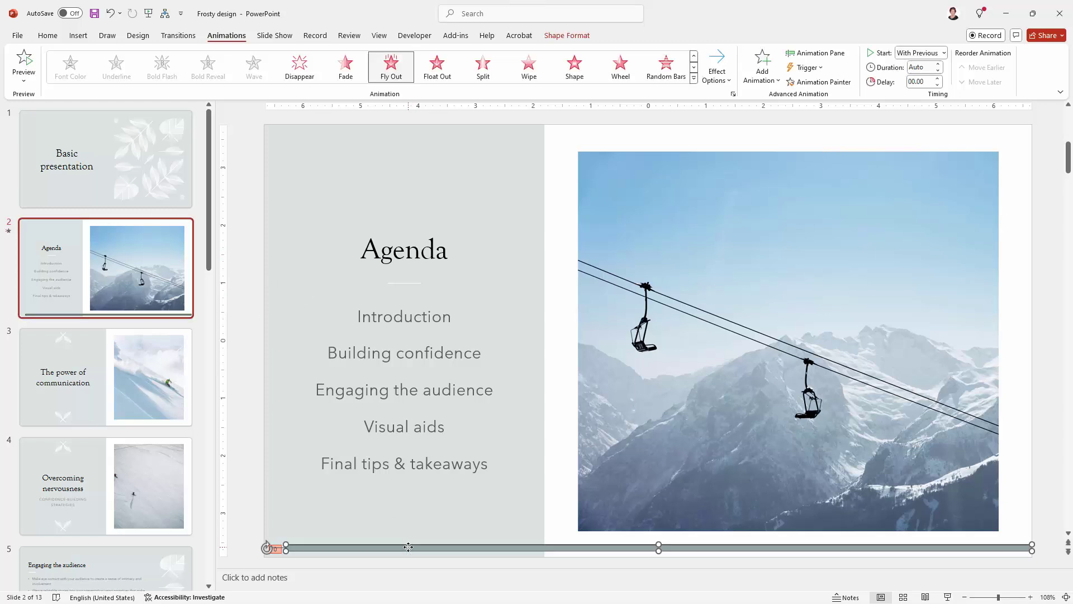
{"action": "key", "text": "Delete"}
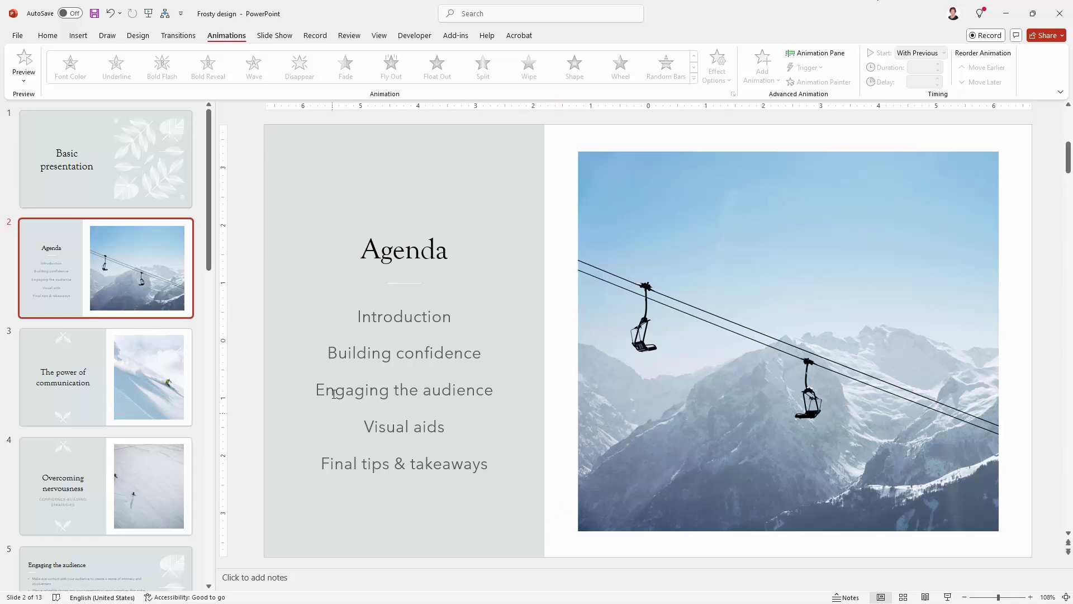
{"action": "left_click", "coordinate": [78, 35]}
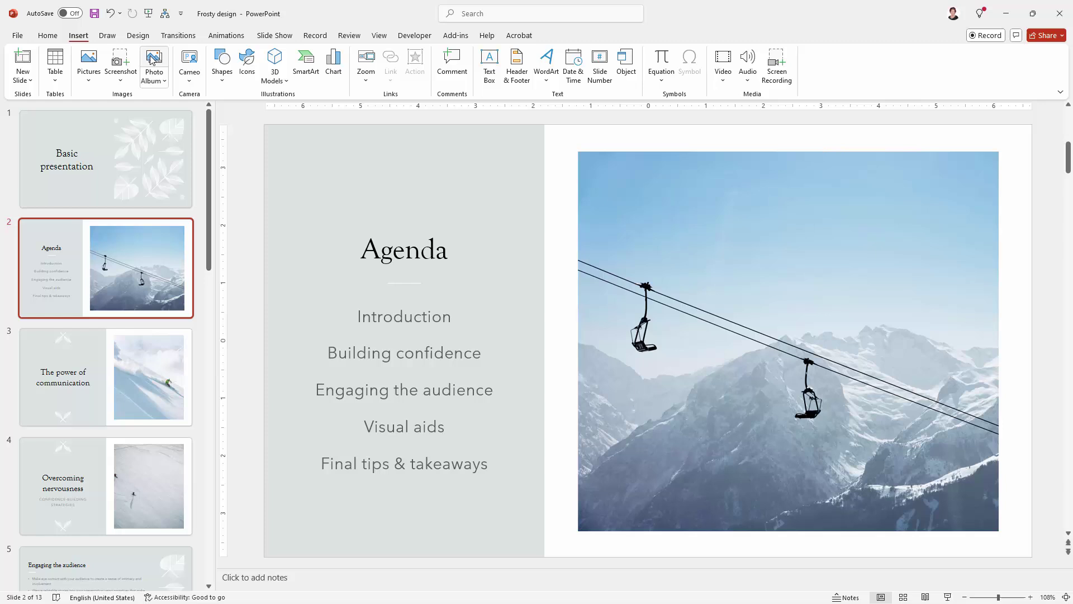
{"action": "left_click", "coordinate": [222, 64]}
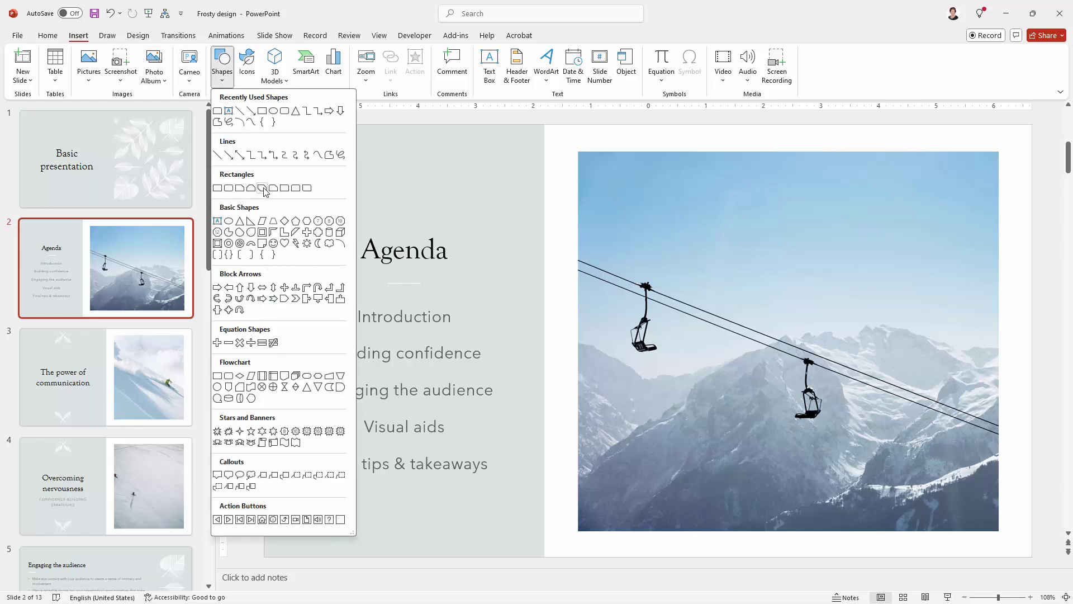
Step: Draw a top-corners-rounded rectangle as a horizontal bar across the slide bottom, styled grey
{"action": "left_click", "coordinate": [296, 189]}
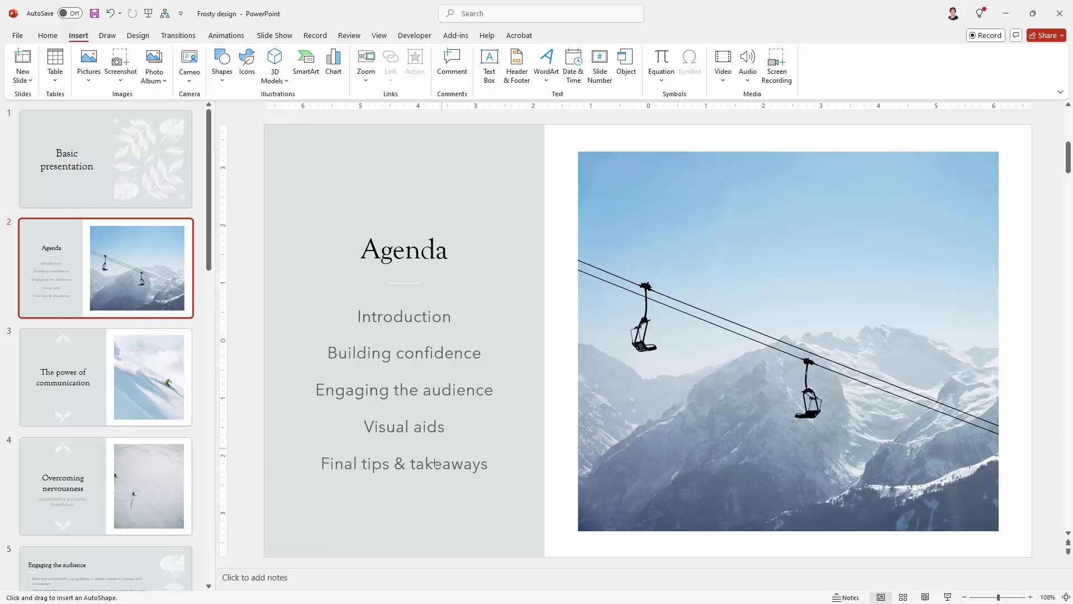
{"action": "left_click_drag", "start_coordinate": [415, 481], "coordinate": [429, 538]}
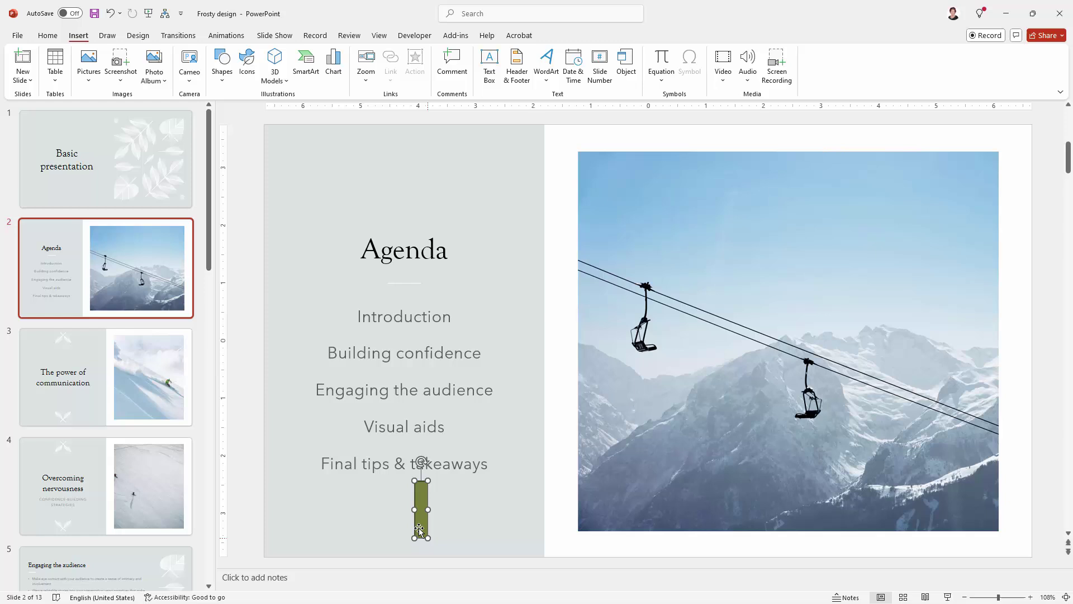
{"action": "left_click_drag", "start_coordinate": [414, 459], "coordinate": [364, 500]}
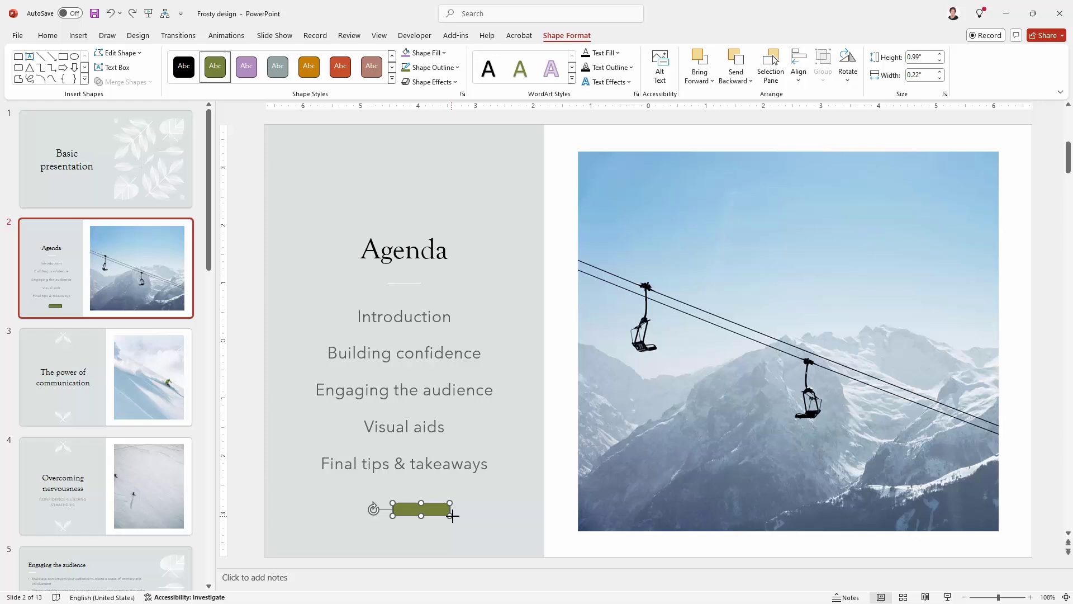
{"action": "left_click_drag", "start_coordinate": [451, 516], "coordinate": [1033, 506]}
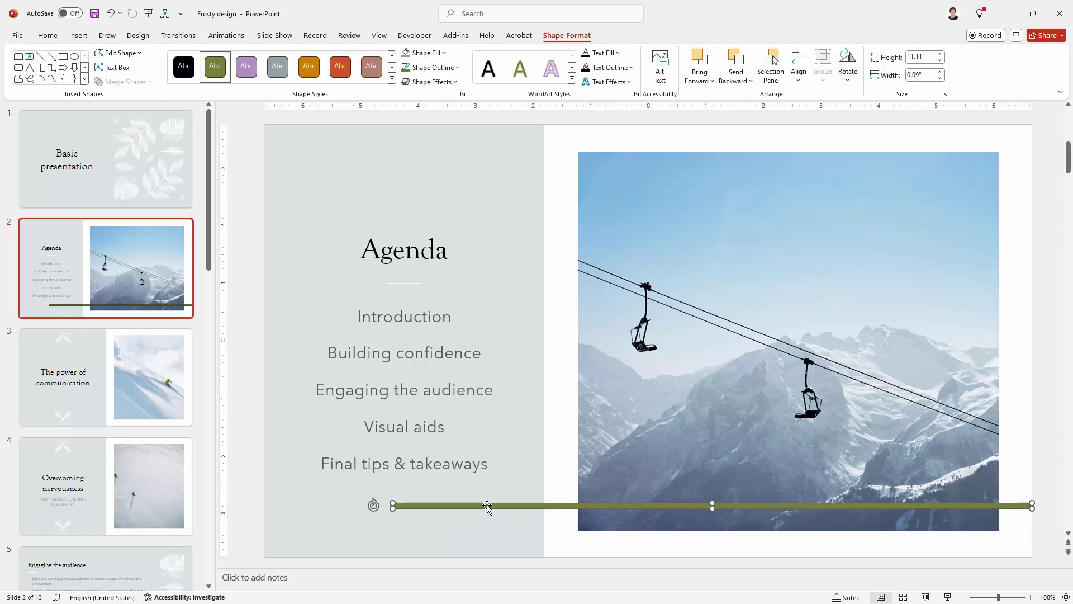
{"action": "left_click_drag", "start_coordinate": [486, 505], "coordinate": [485, 542]}
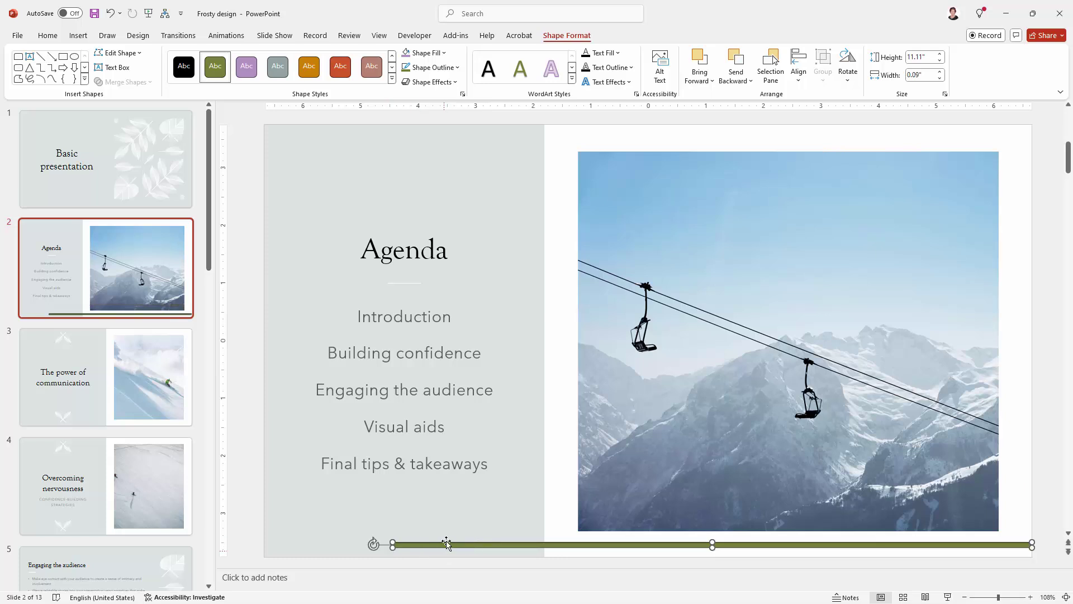
{"action": "left_click", "coordinate": [271, 71]}
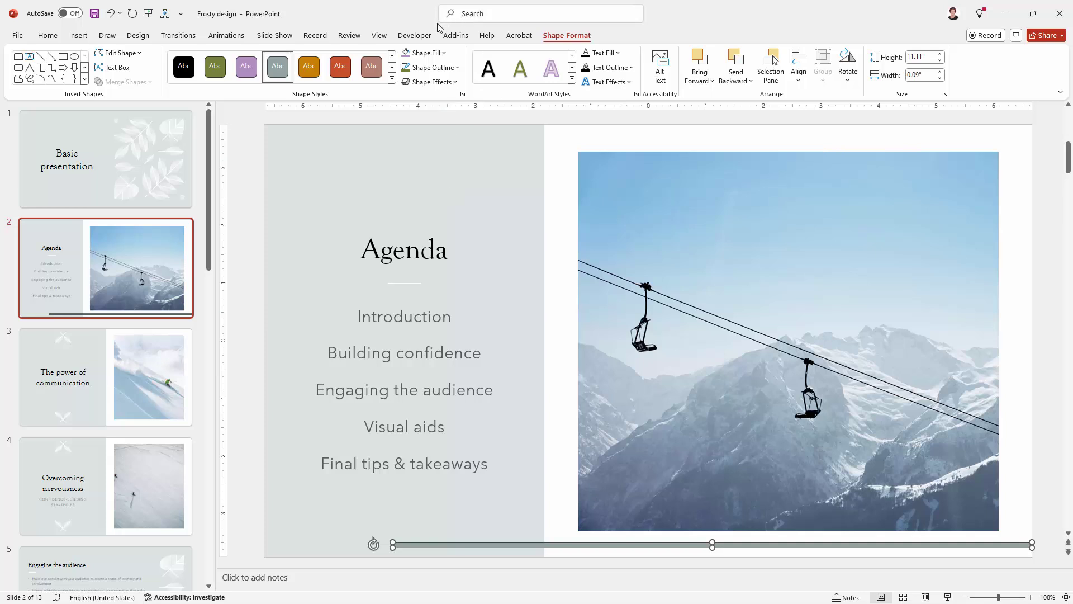
Step: Give the grey bar a Fly Out exit animation with Effect Options set To Right
{"action": "left_click", "coordinate": [237, 35]}
{"action": "left_click", "coordinate": [693, 78]}
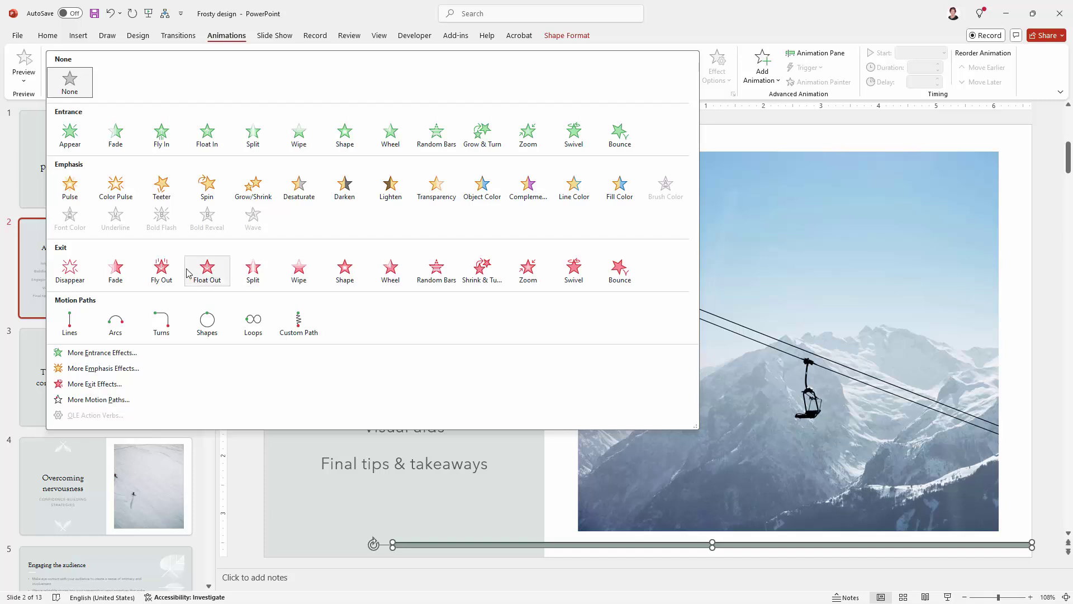
{"action": "left_click", "coordinate": [161, 269]}
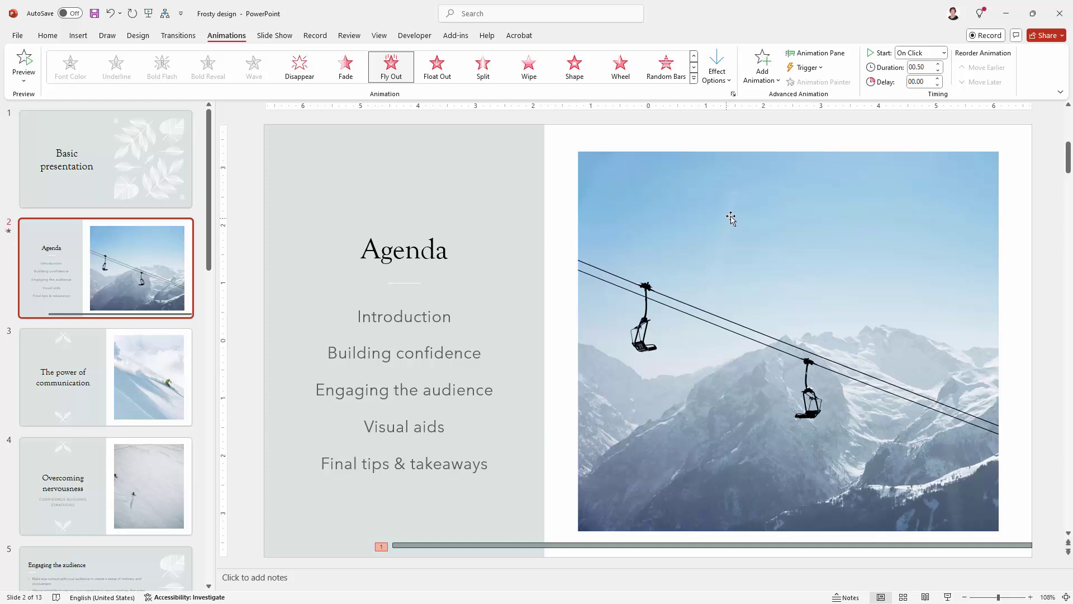
{"action": "left_click", "coordinate": [717, 70]}
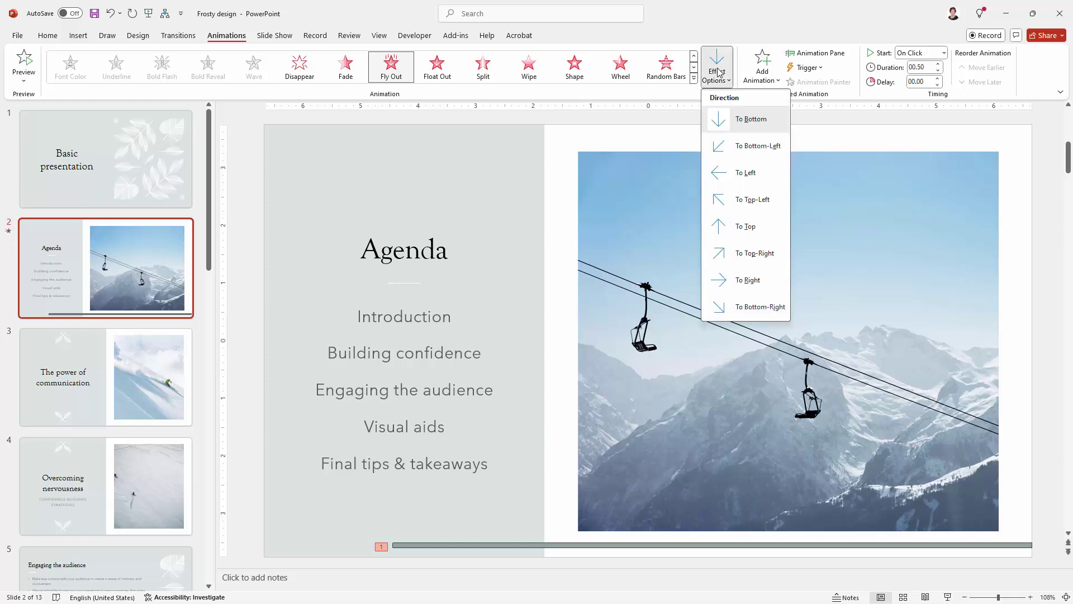
{"action": "left_click", "coordinate": [748, 278]}
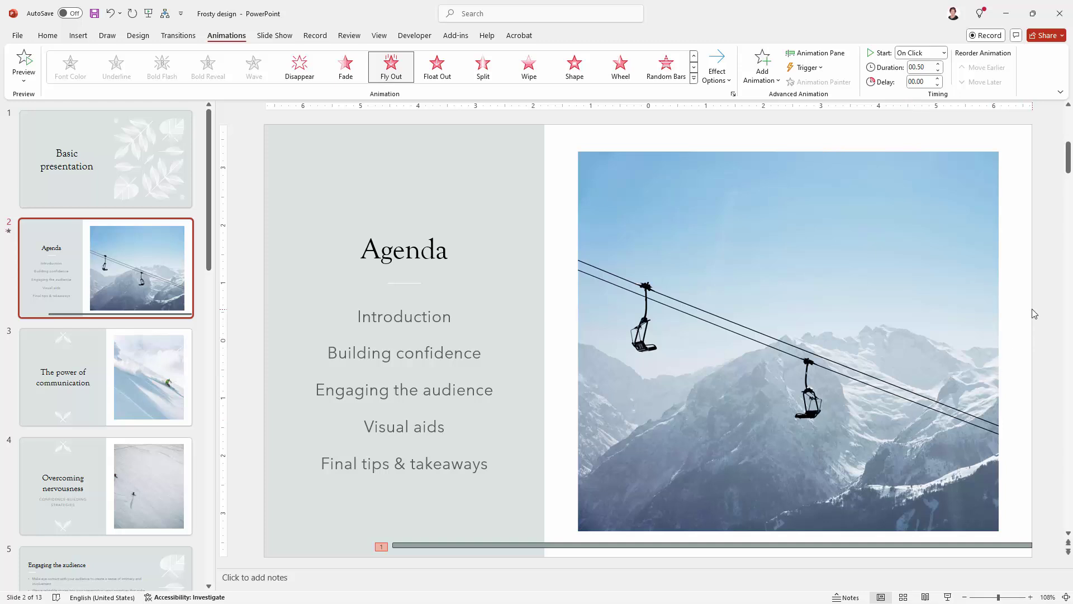
Step: In the Animation Pane, select the Rectangle animation and raise its duration to 59.00 seconds
{"action": "left_click", "coordinate": [813, 55]}
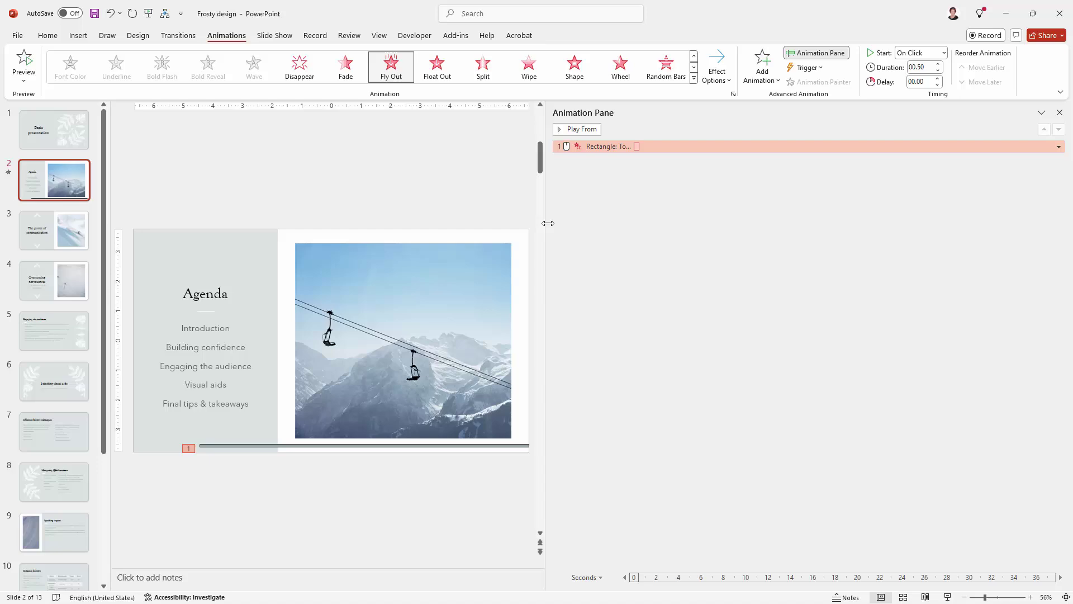
{"action": "left_click_drag", "start_coordinate": [548, 223], "coordinate": [964, 277]}
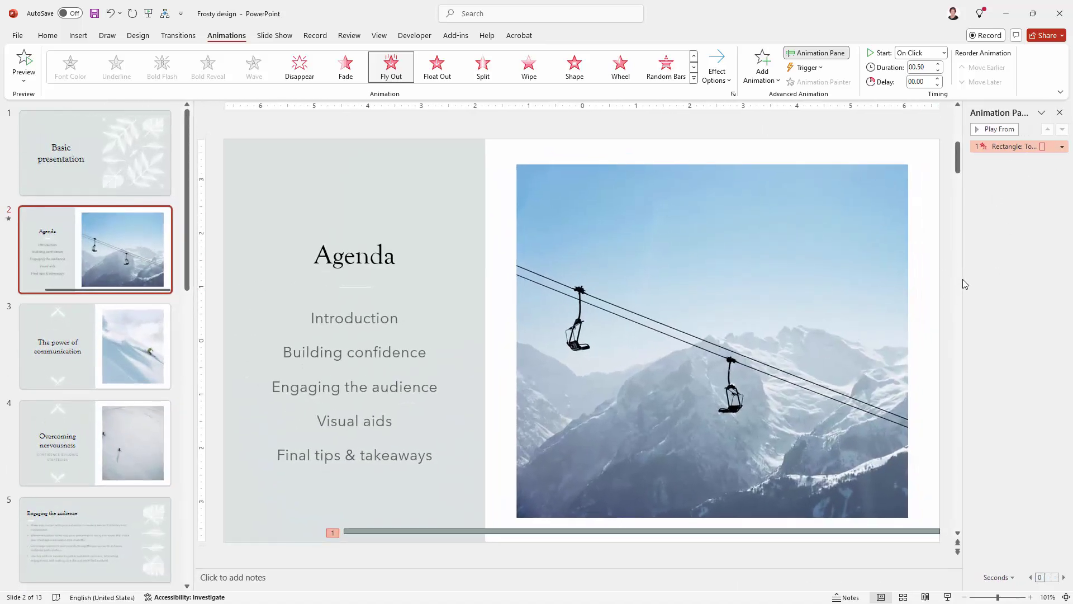
{"action": "left_click_drag", "start_coordinate": [964, 278], "coordinate": [551, 259]}
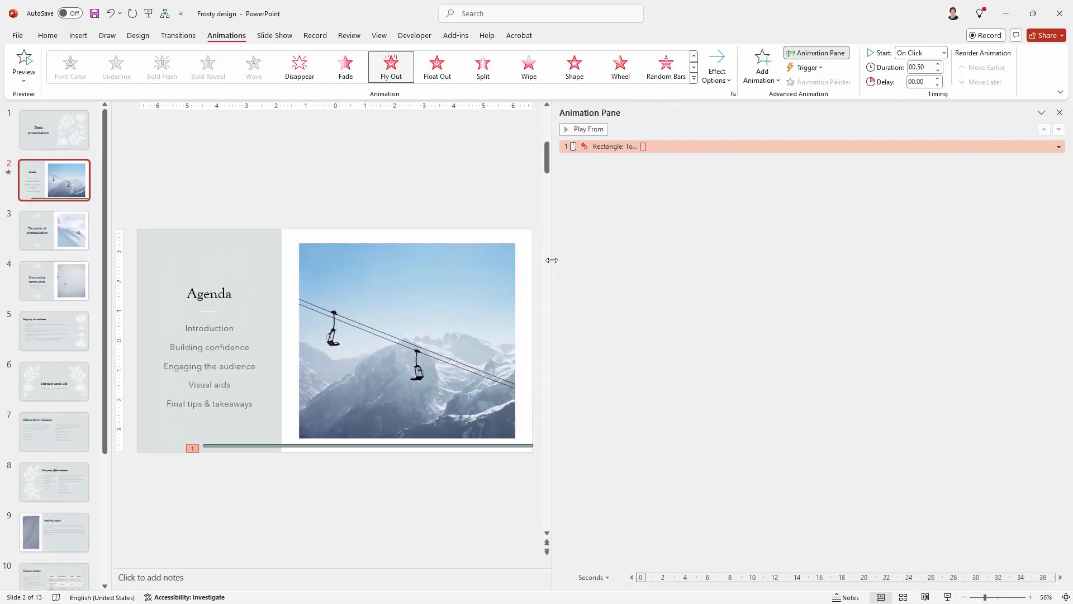
{"action": "left_click", "coordinate": [652, 147]}
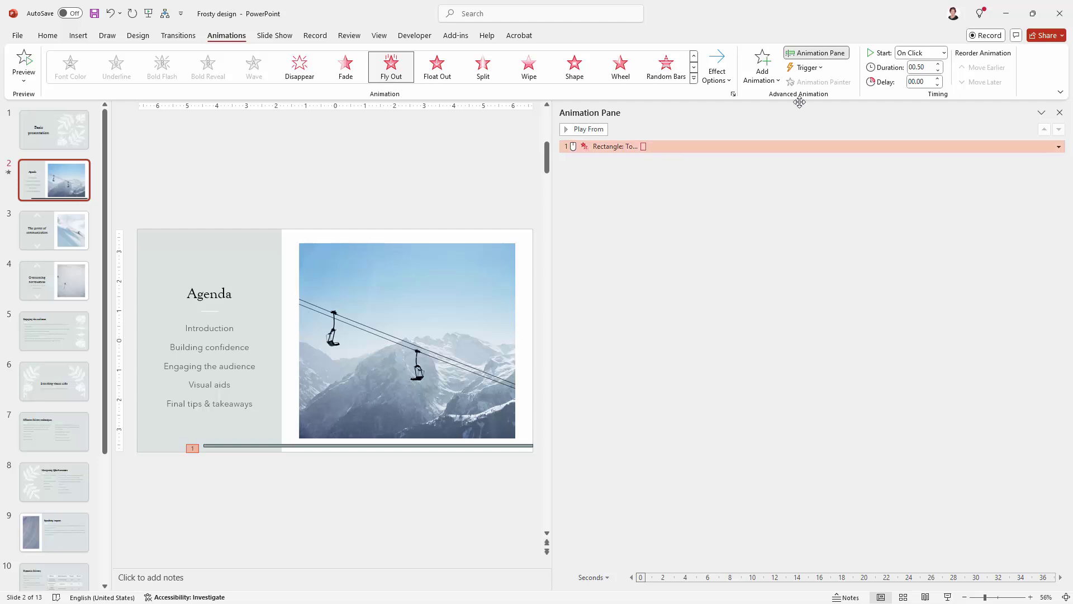
{"action": "left_click", "coordinate": [939, 64]}
{"action": "left_click_drag", "start_coordinate": [939, 64], "coordinate": [939, 64]}
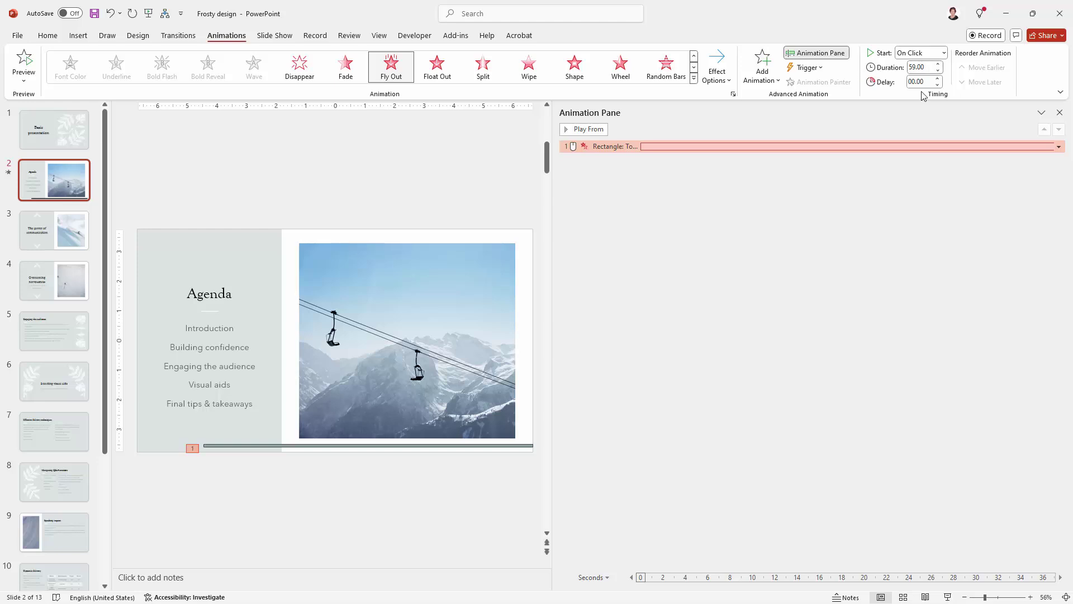
Step: Set the fly-out to start With Previous and stretch its timeline bar to end near 2:00
{"action": "left_click", "coordinate": [922, 58]}
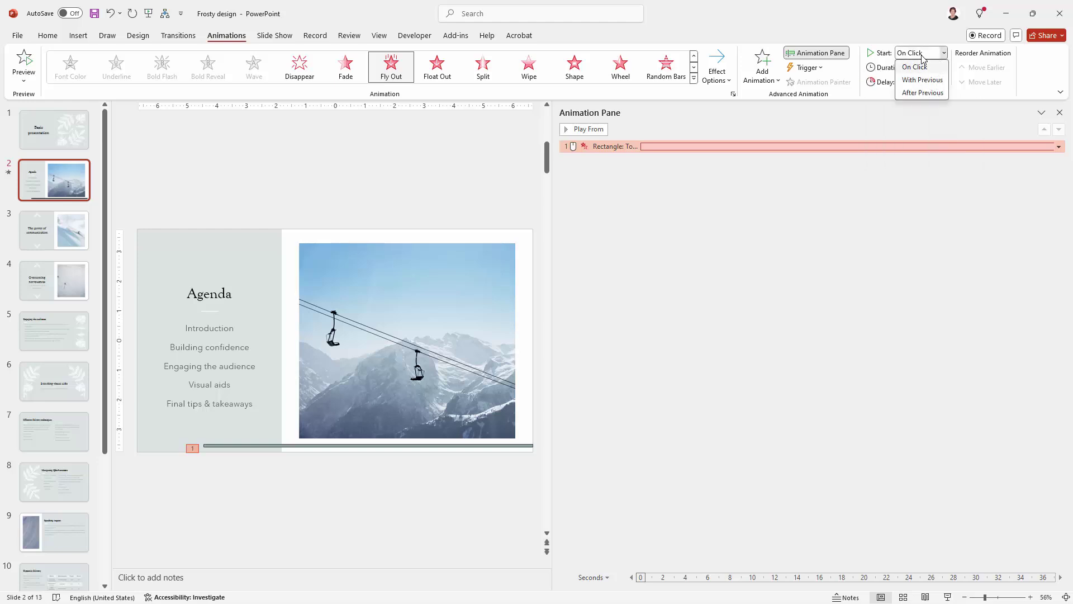
{"action": "key", "text": "Escape"}
{"action": "key", "text": "Down"}
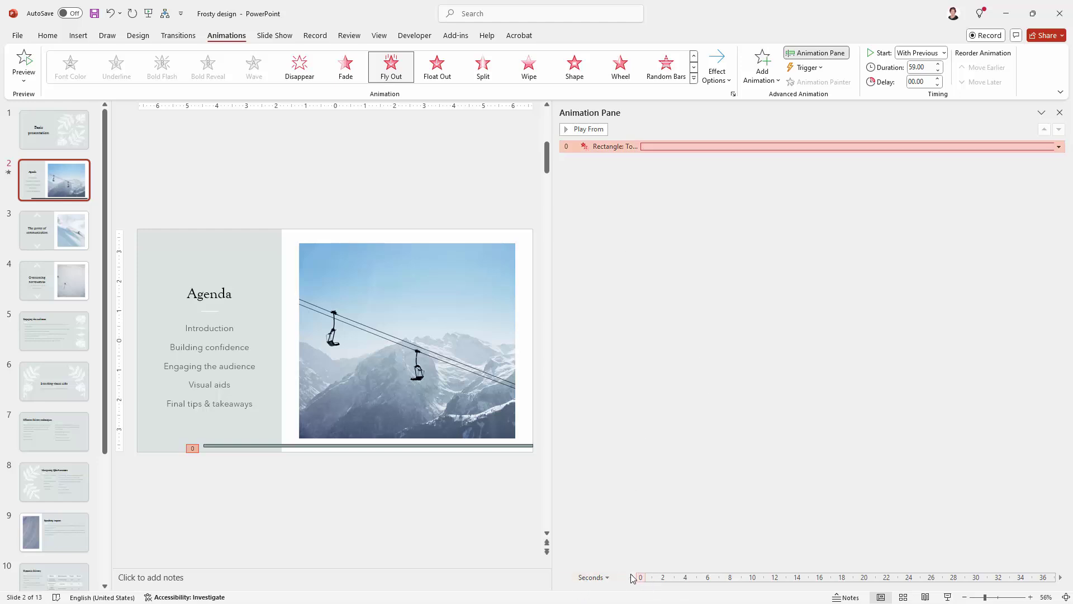
{"action": "left_click", "coordinate": [1060, 577]}
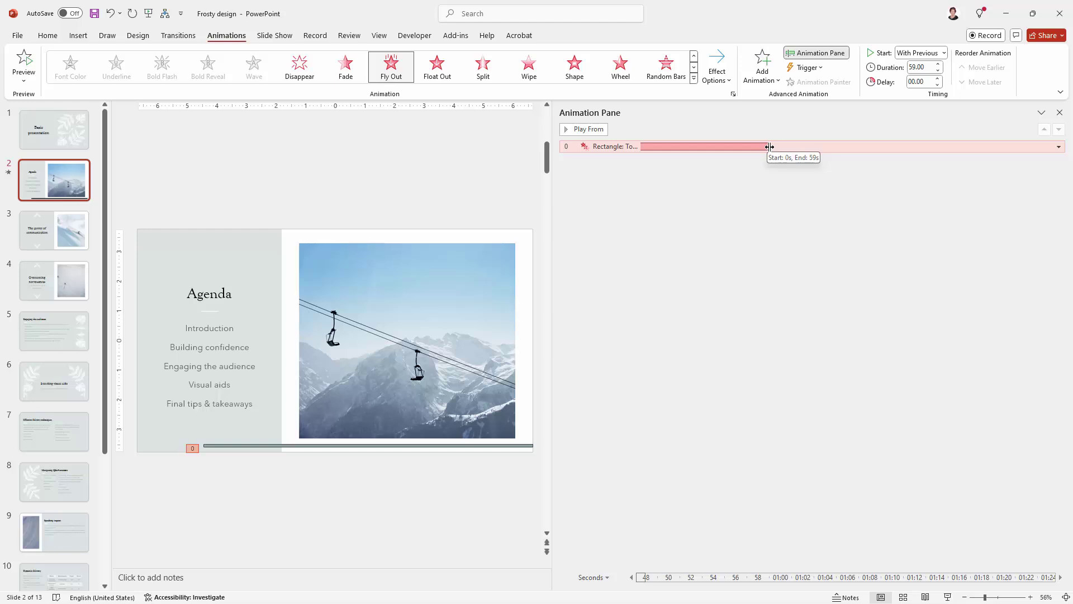
{"action": "left_click_drag", "start_coordinate": [770, 146], "coordinate": [857, 155]}
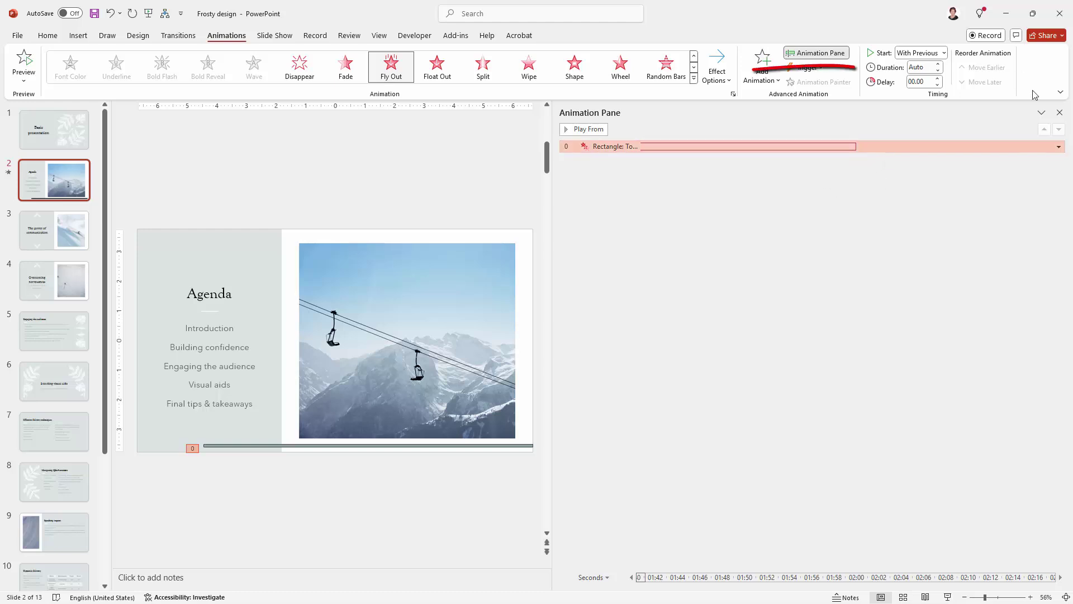
{"action": "right_click", "coordinate": [886, 150]}
{"action": "left_click", "coordinate": [960, 212]}
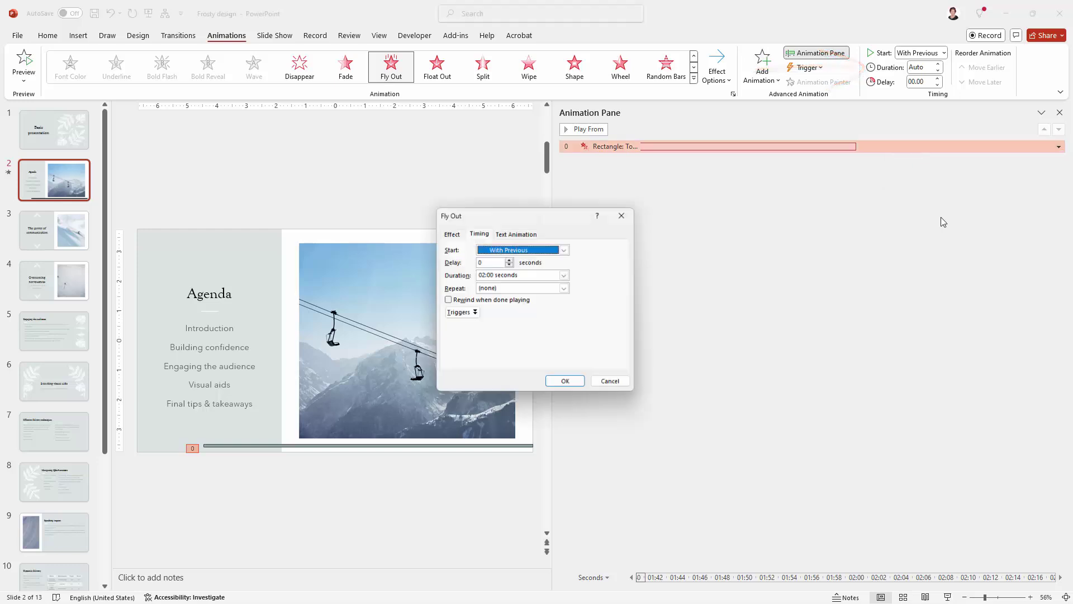
{"action": "left_click_drag", "start_coordinate": [522, 217], "coordinate": [737, 236]}
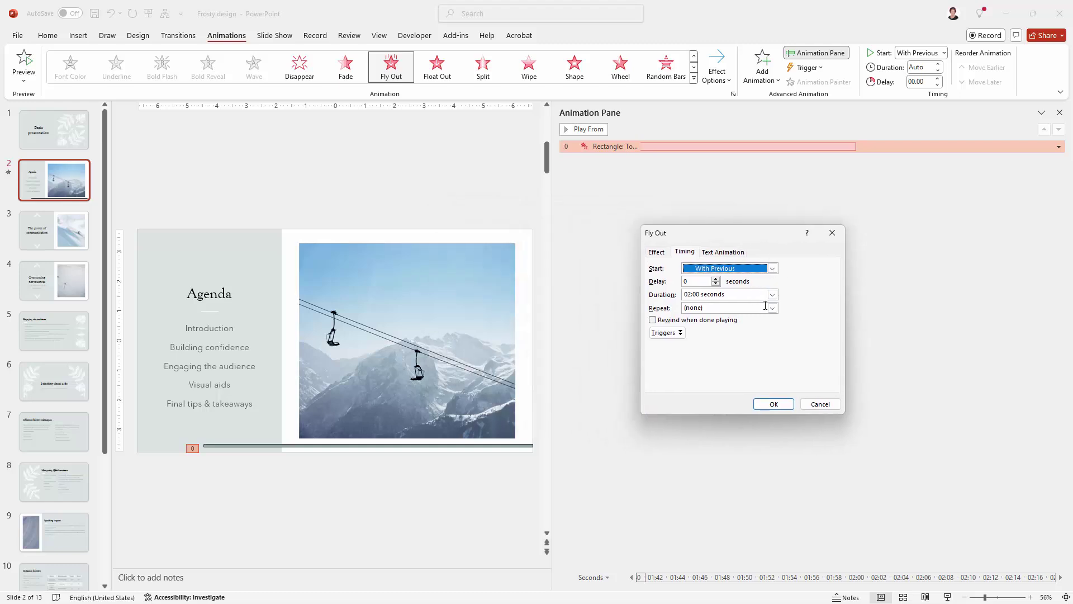
{"action": "left_click", "coordinate": [816, 406]}
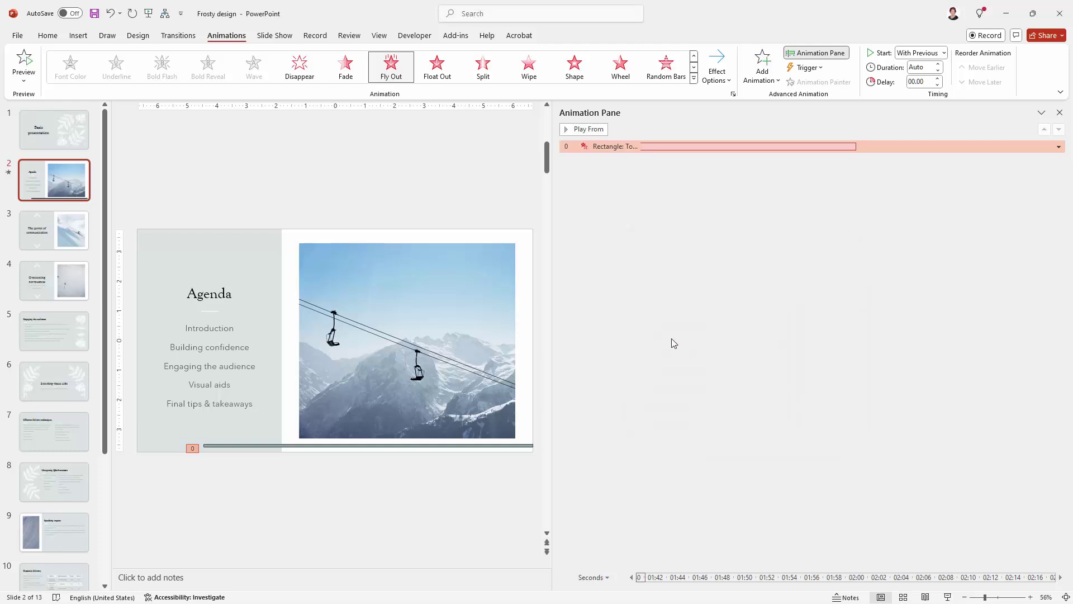
Step: Drag the Animation Pane splitter right so the Agenda slide appears larger
{"action": "left_click_drag", "start_coordinate": [553, 285], "coordinate": [908, 288]}
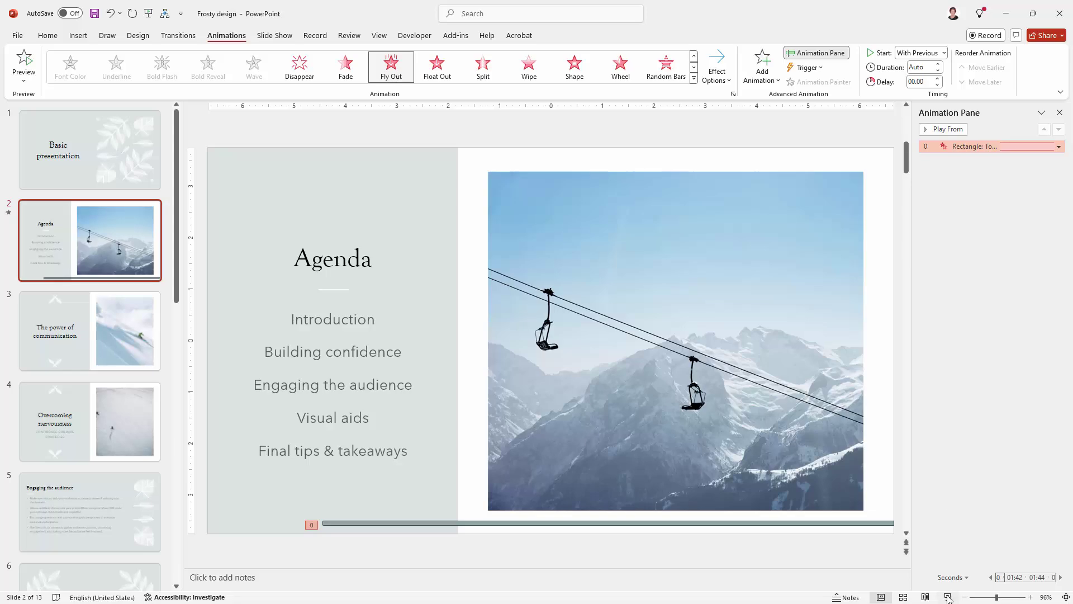